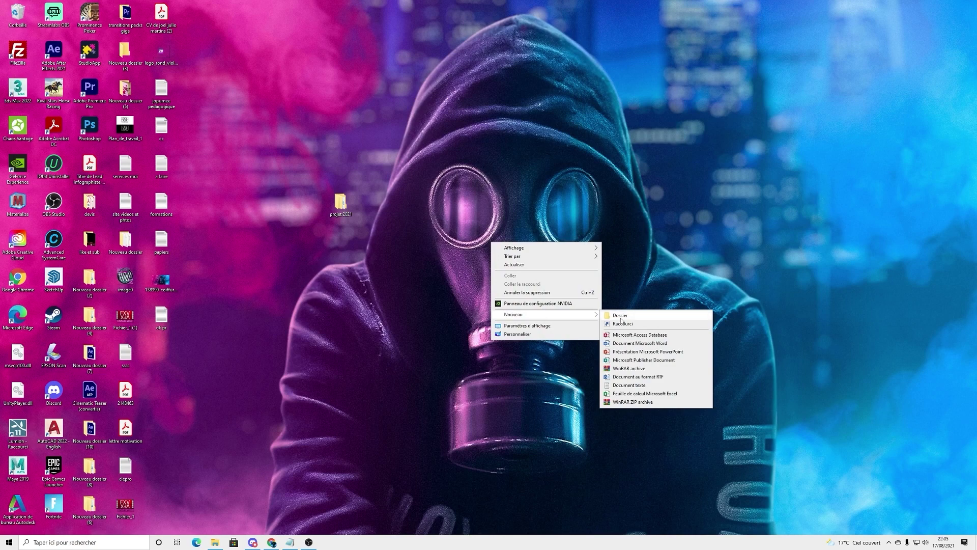
- Create a new folder on the desktop named "premier apecu"
{"action": "left_click", "coordinate": [621, 317]}
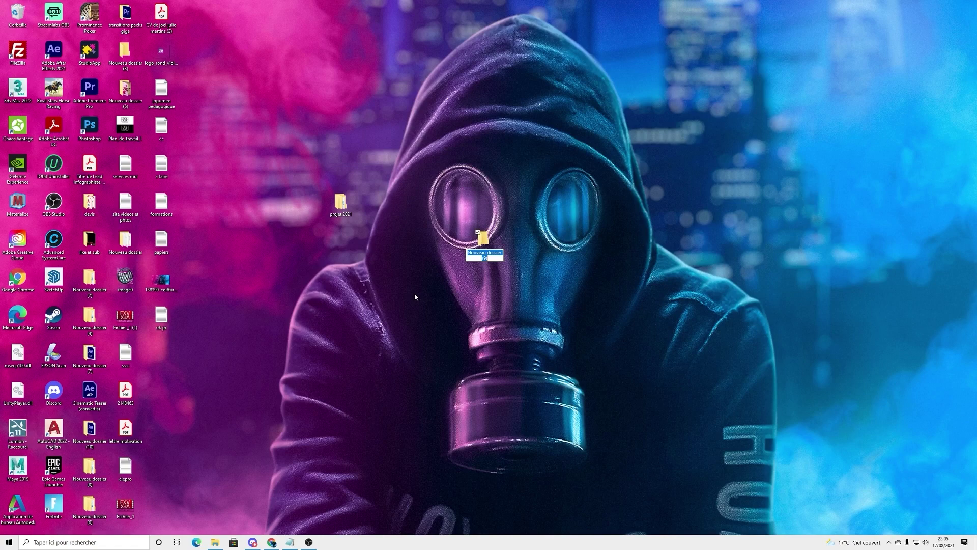
{"action": "key", "text": "BackSpace"}
{"action": "type", "text": "premier apecu"}
{"action": "key", "text": "Return"}
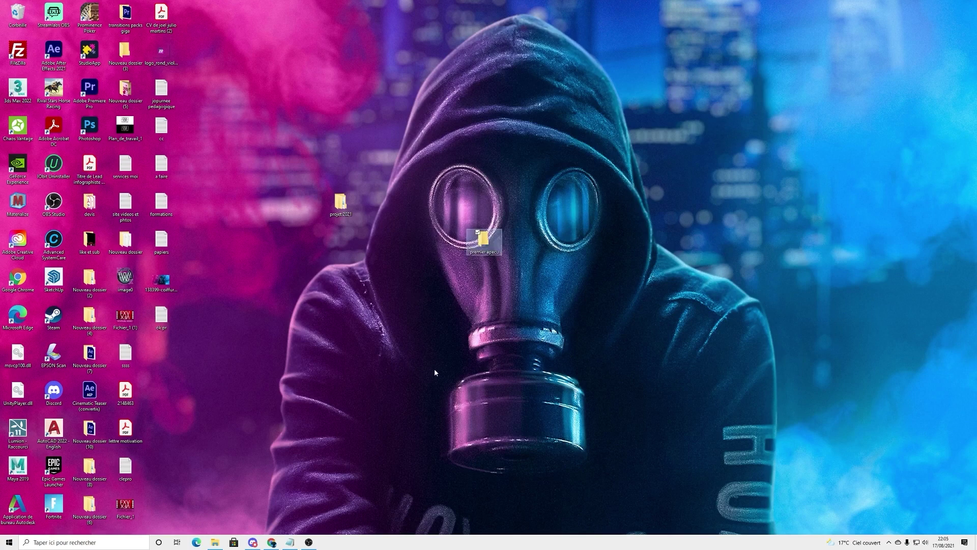
- Rename the new desktop folder as "premier apercu"
{"action": "right_click", "coordinate": [492, 254]}
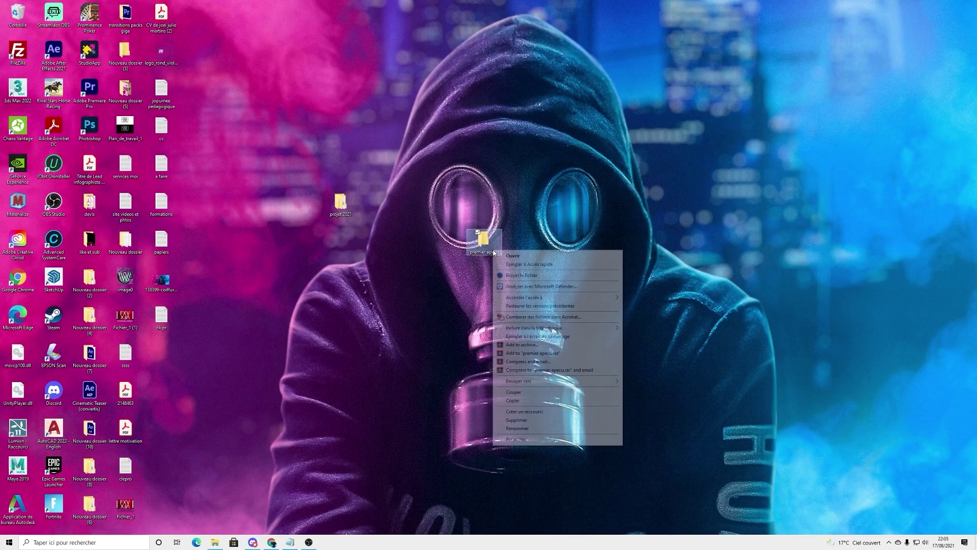
{"action": "left_click", "coordinate": [525, 428]}
{"action": "type", "text": "premier apercu"}
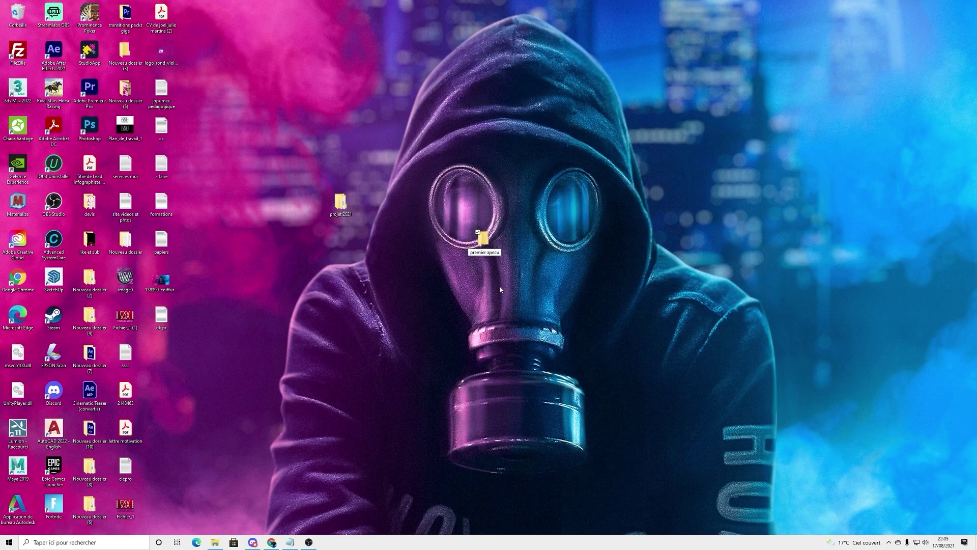
{"action": "key", "text": "Return"}
- Open the "premier apercu" folder and create a subfolder named "elements" inside it
{"action": "double_click", "coordinate": [483, 238]}
{"action": "left_click", "coordinate": [459, 188]}
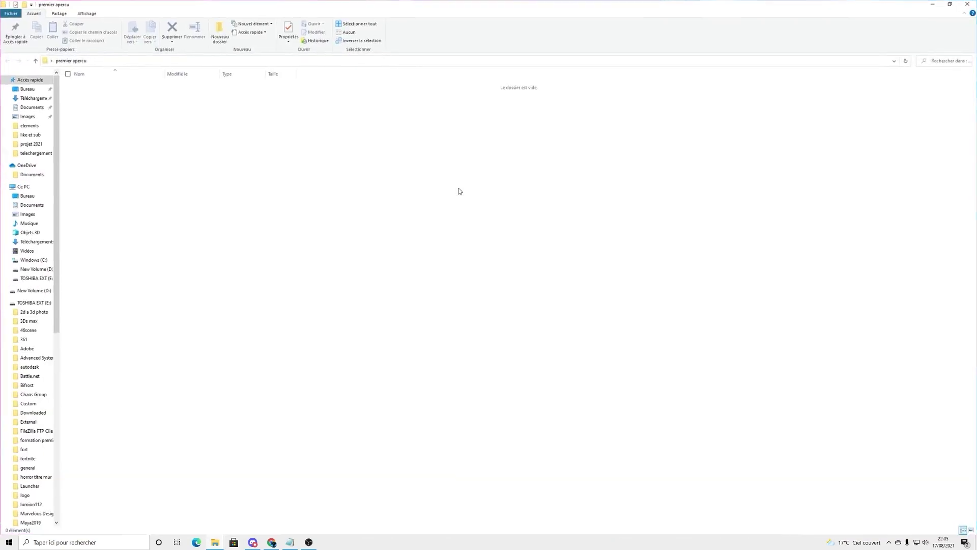
{"action": "right_click", "coordinate": [267, 202]}
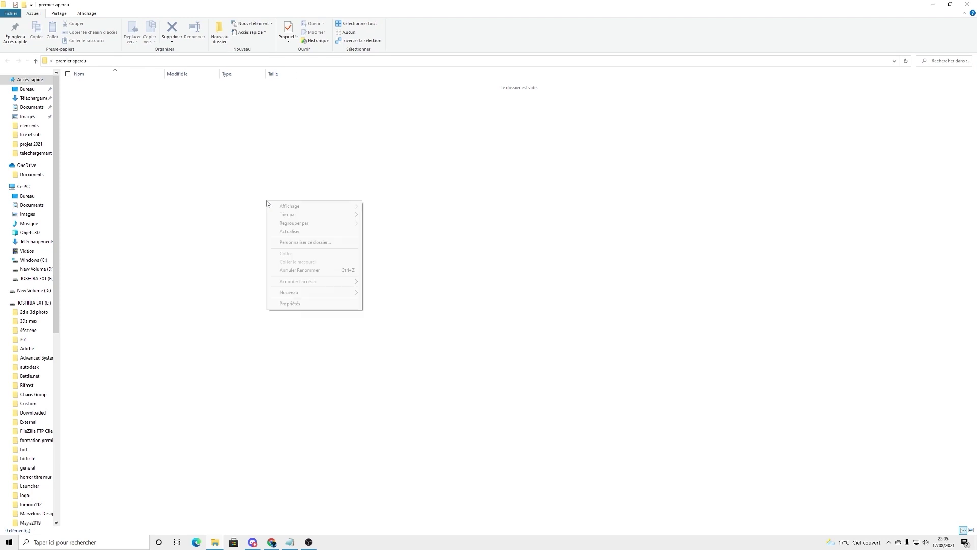
{"action": "mouse_move", "coordinate": [321, 285]}
{"action": "left_click", "coordinate": [392, 292]}
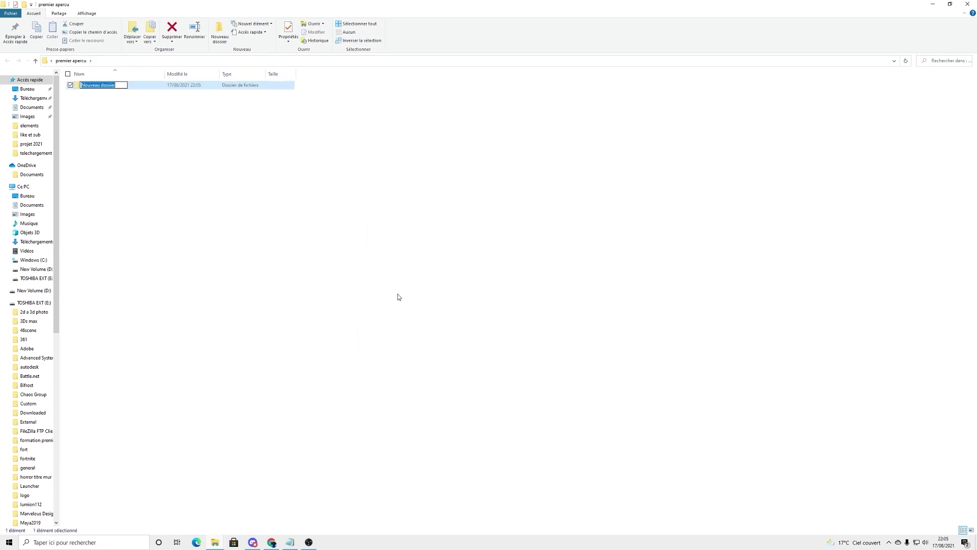
{"action": "key", "text": "BackSpace"}
{"action": "type", "text": "elements"}
{"action": "key", "text": "Return"}
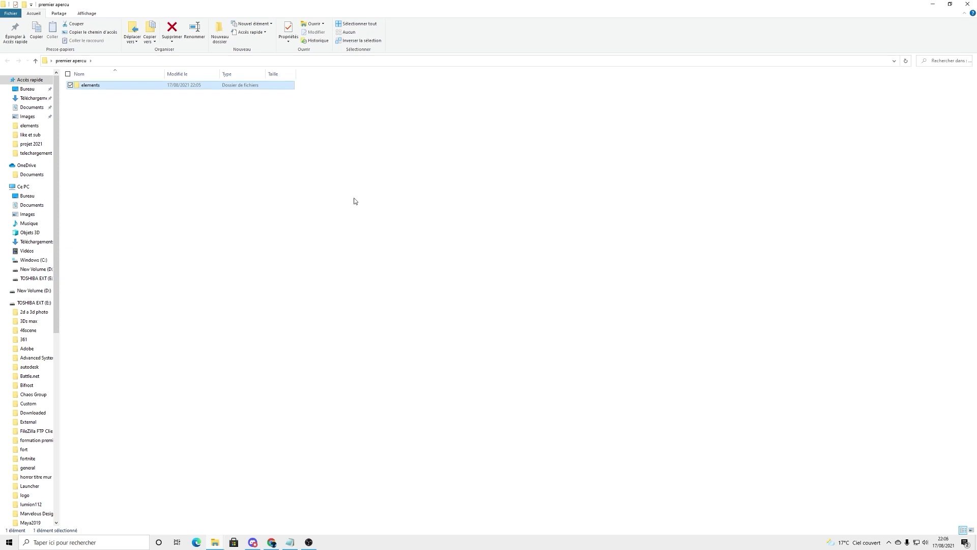
- Create a second subfolder named "export" in the "premier apercu" folder
{"action": "right_click", "coordinate": [332, 244]}
{"action": "mouse_move", "coordinate": [356, 334]}
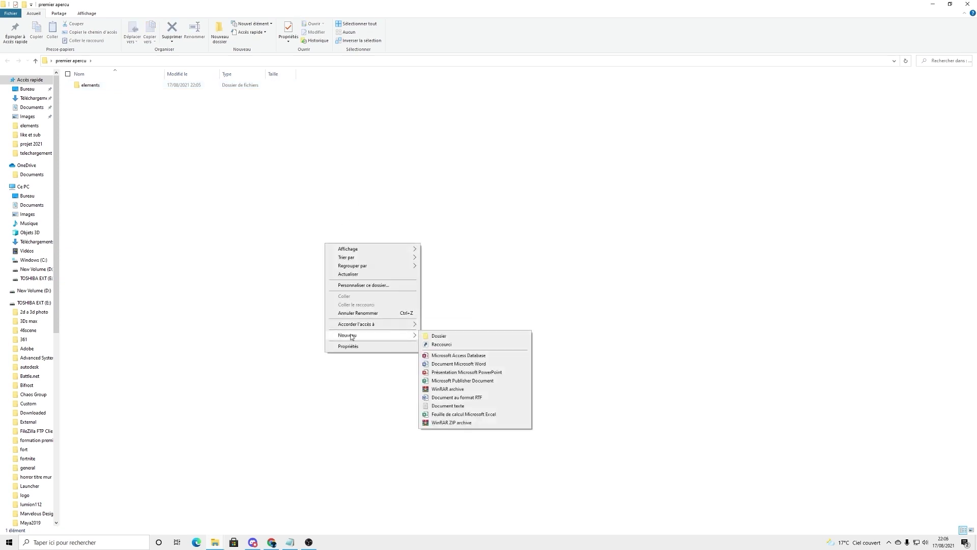
{"action": "left_click", "coordinate": [454, 338]}
{"action": "key", "text": "BackSpace"}
{"action": "type", "text": "export"}
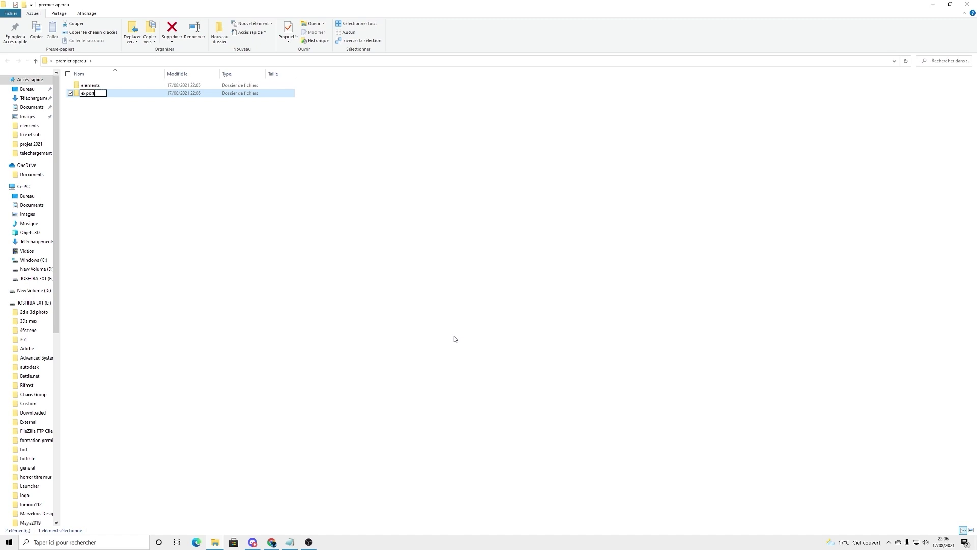
{"action": "key", "text": "Return"}
- Create a subfolder named "rushs" in the "premier apercu" folder
{"action": "key", "text": "ctrl+shift+n"}
{"action": "key", "text": "Return"}
{"action": "right_click", "coordinate": [105, 102]}
{"action": "left_click", "coordinate": [151, 288]}
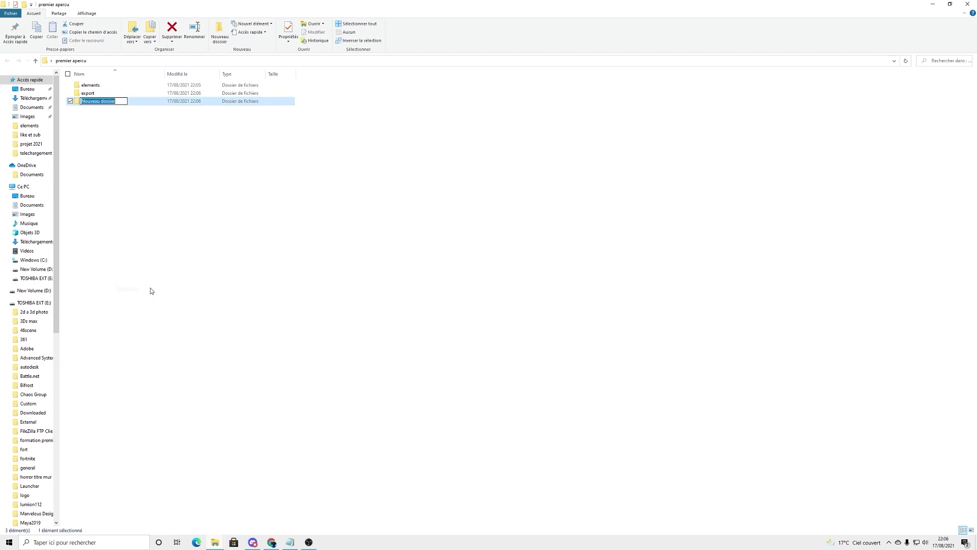
{"action": "type", "text": "rushs"}
{"action": "key", "text": "Return"}
- Create a subfolder named "sauvegarde" in the "premier apercu" folder
{"action": "right_click", "coordinate": [188, 239]}
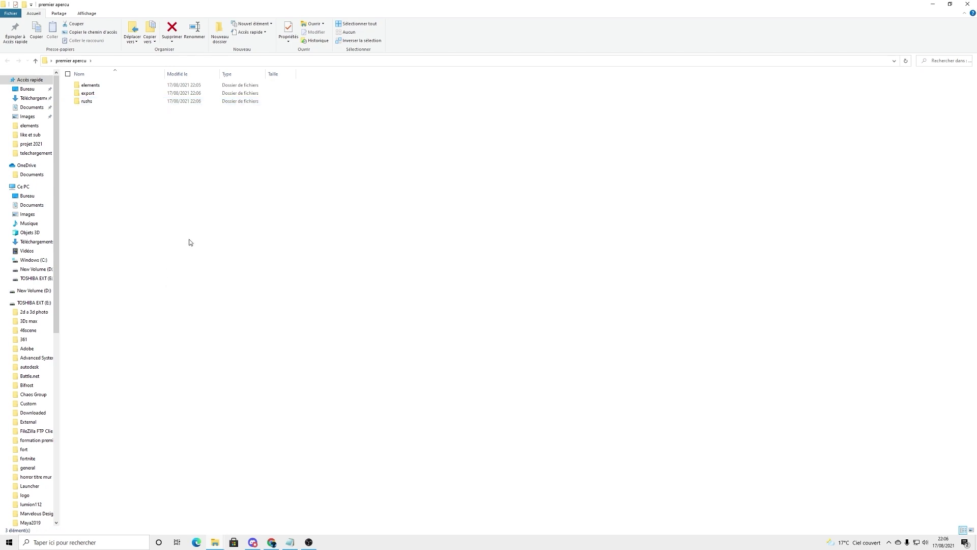
{"action": "mouse_move", "coordinate": [225, 331]}
{"action": "left_click", "coordinate": [299, 331]}
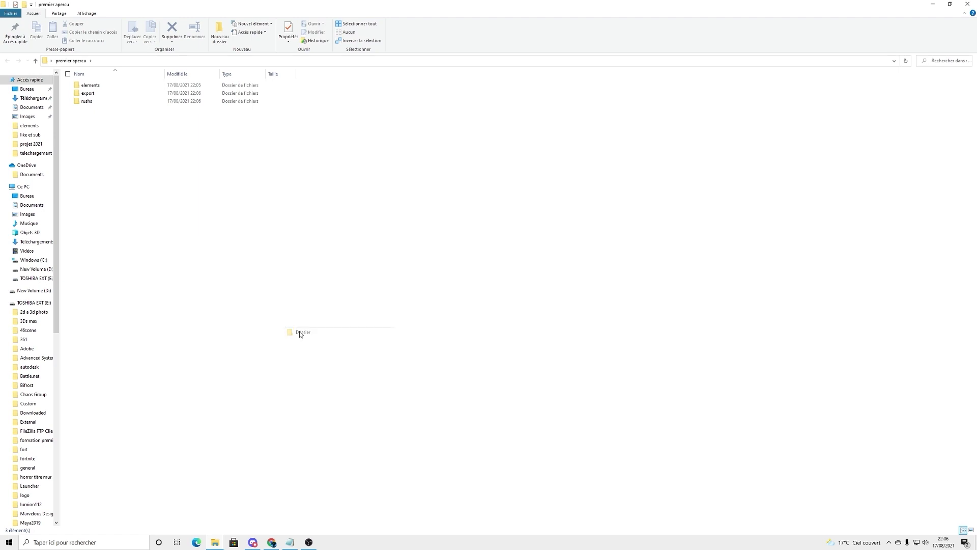
{"action": "type", "text": "sau"}
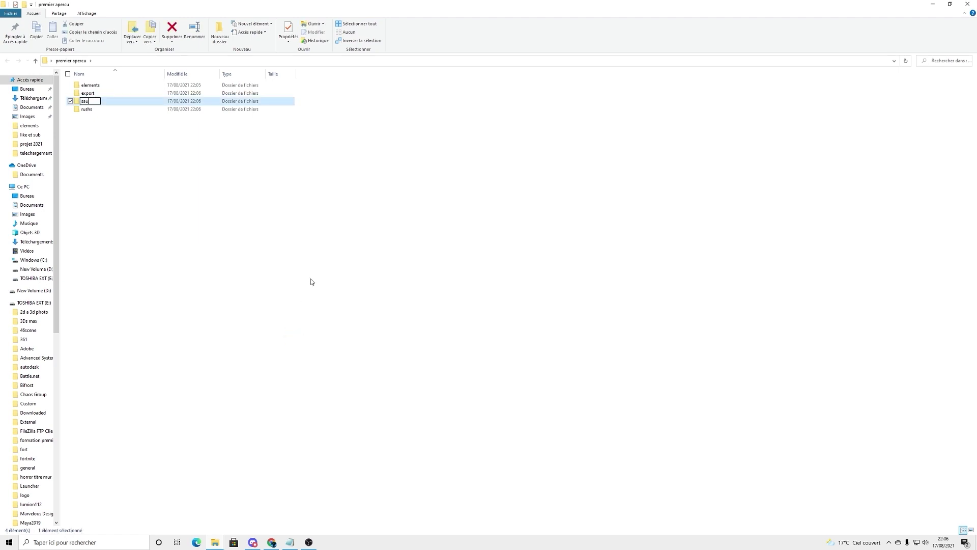
{"action": "type", "text": "vegarde"}
{"action": "left_click", "coordinate": [302, 276]}
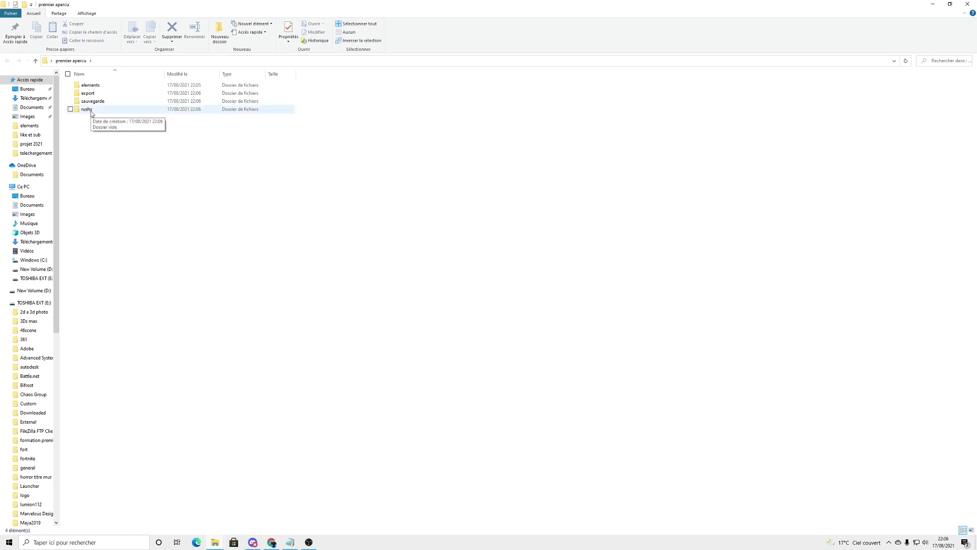
- Open the "rushs" folder and create a subfolder named "sequence 1" in it
{"action": "double_click", "coordinate": [86, 110]}
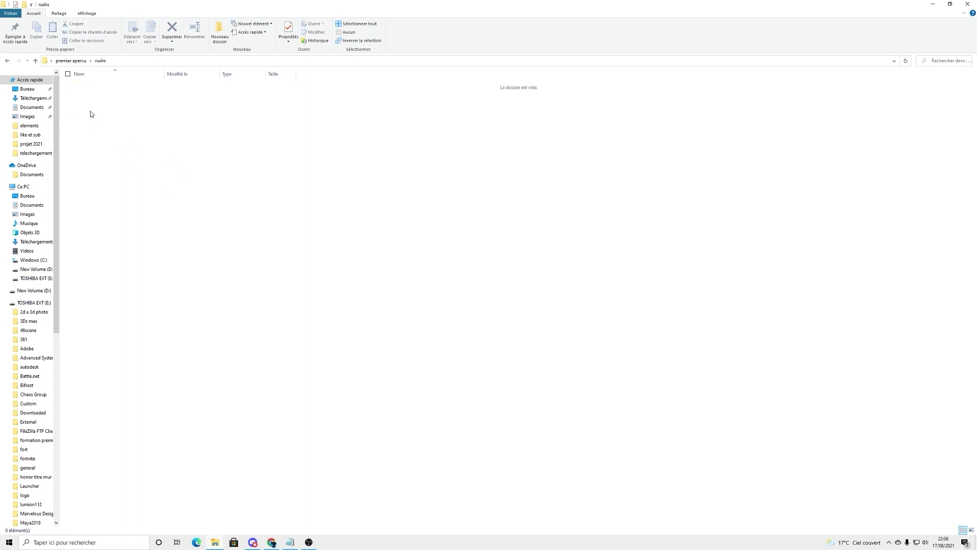
{"action": "right_click", "coordinate": [165, 160]}
{"action": "mouse_move", "coordinate": [221, 251]}
{"action": "left_click", "coordinate": [291, 248]}
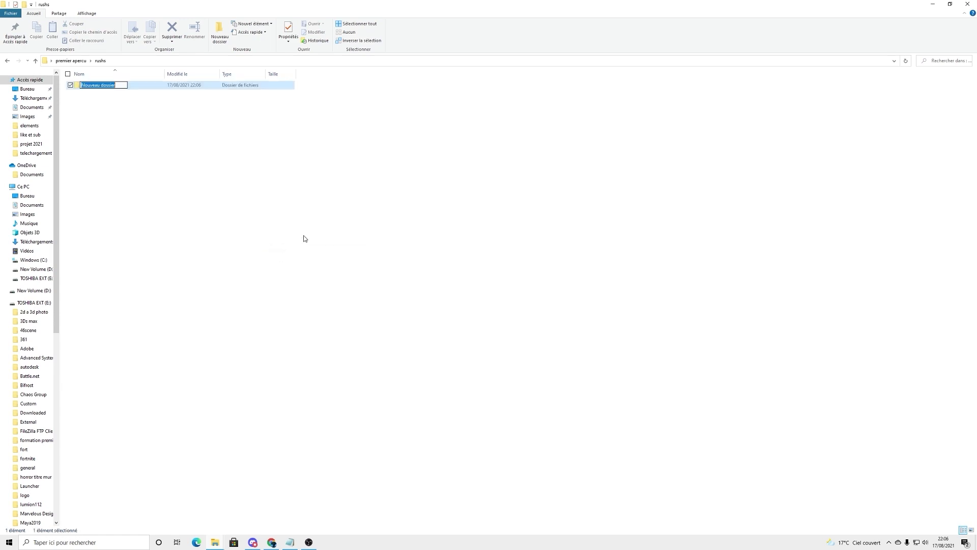
{"action": "type", "text": "sequence 1"}
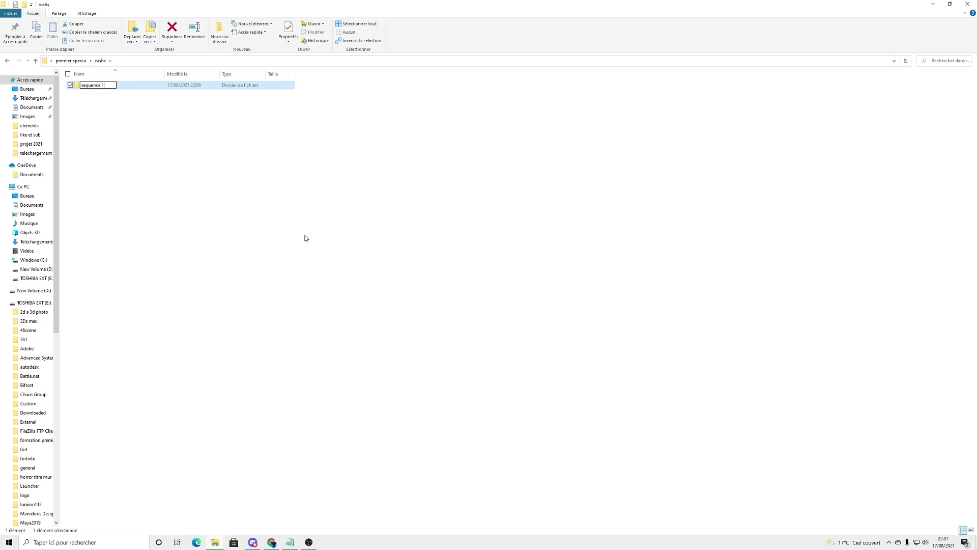
{"action": "key", "text": "Return"}
- Return to "premier apercu", open its "elements" folder and create a subfolder named "footages" there
{"action": "left_click", "coordinate": [9, 61]}
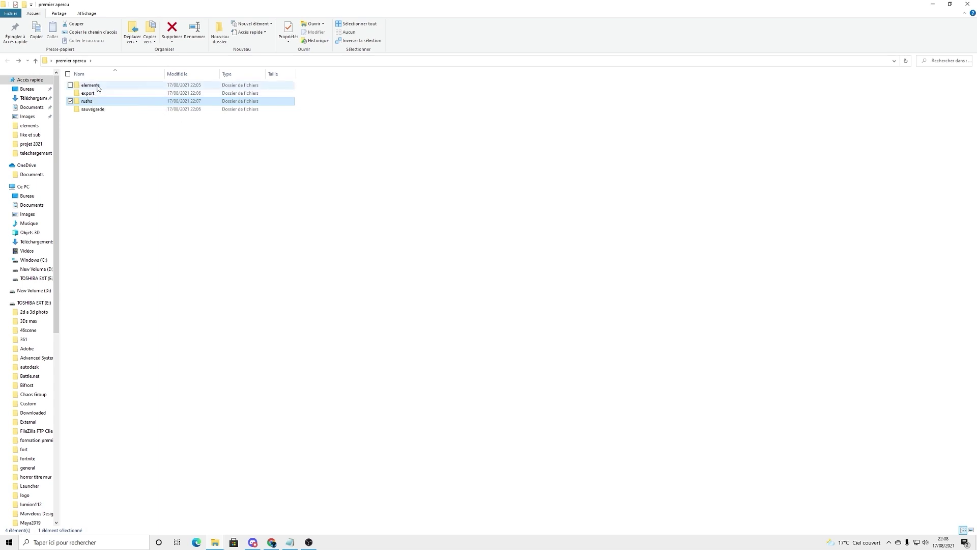
{"action": "double_click", "coordinate": [98, 87]}
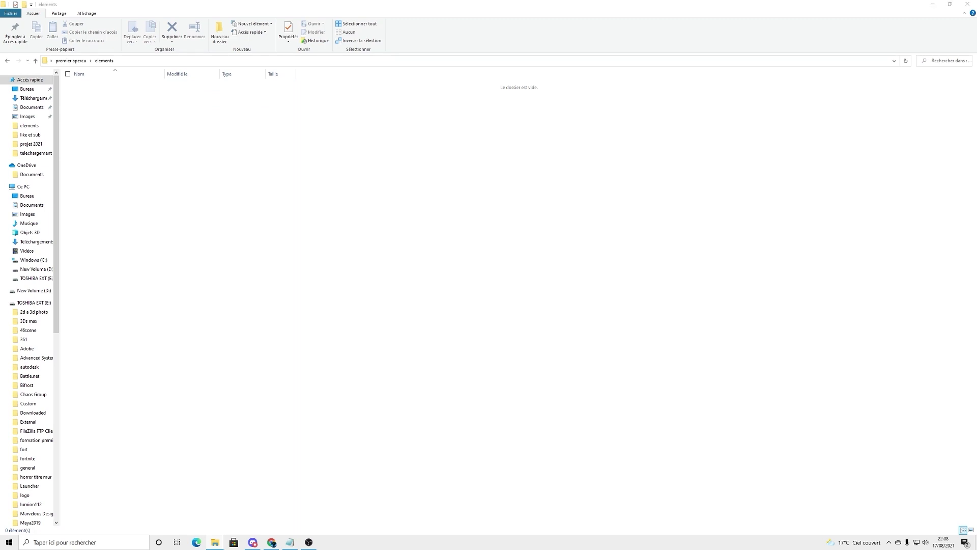
{"action": "right_click", "coordinate": [97, 107]}
{"action": "mouse_move", "coordinate": [154, 189]}
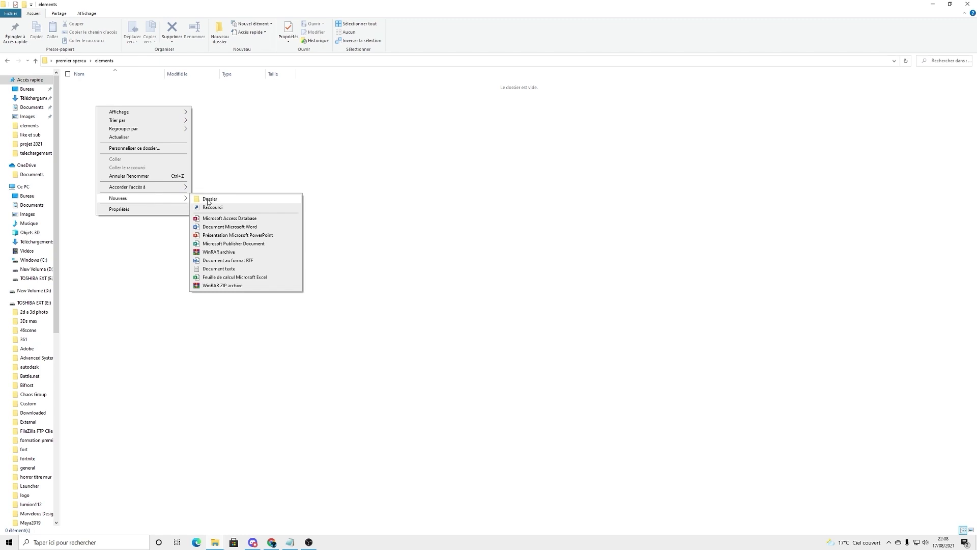
{"action": "left_click", "coordinate": [210, 199]}
{"action": "type", "text": "footages"}
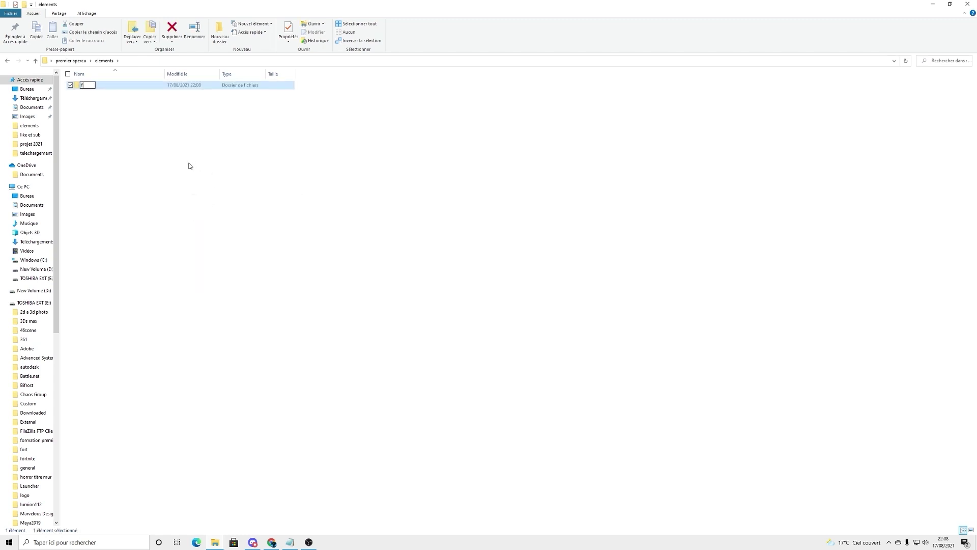
{"action": "key", "text": "Return"}
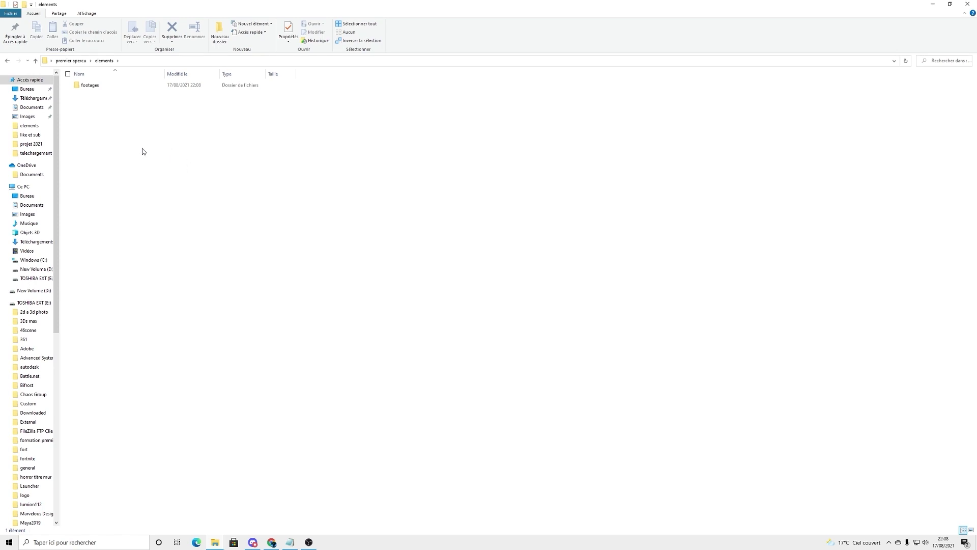
- Create a subfolder named "voix off" in the "elements" folder
{"action": "right_click", "coordinate": [130, 152]}
{"action": "mouse_move", "coordinate": [198, 244]}
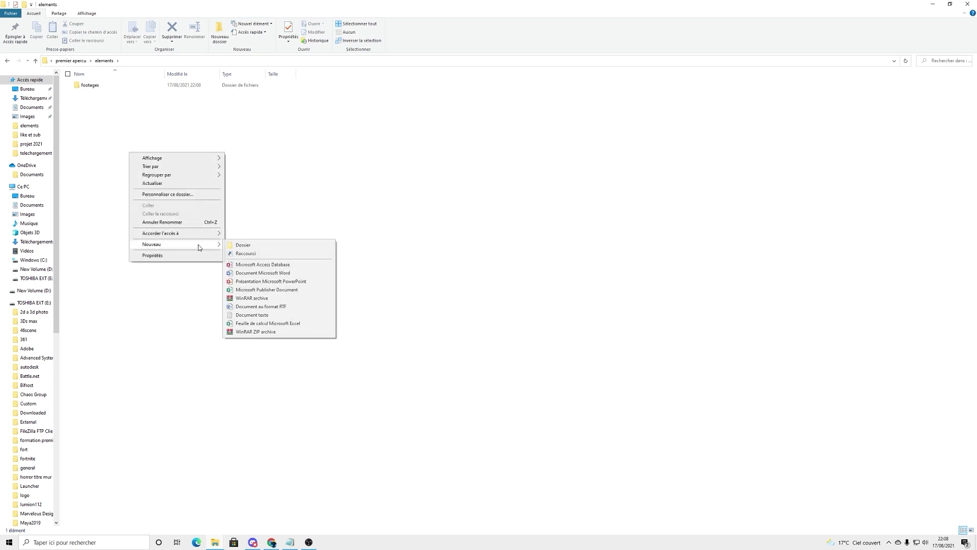
{"action": "left_click", "coordinate": [257, 248]}
{"action": "type", "text": "voix off"}
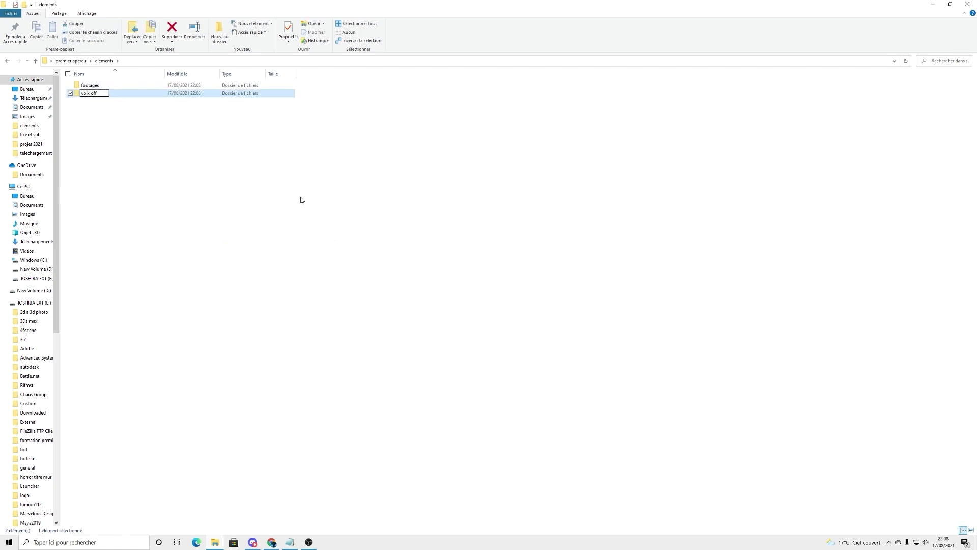
{"action": "left_click", "coordinate": [301, 196]}
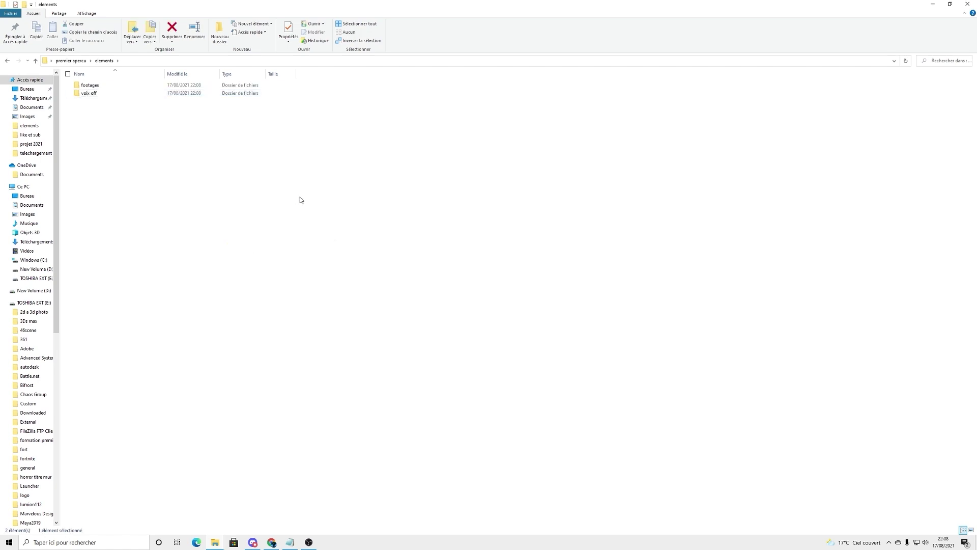
- Create a subfolder named "musique" in the "elements" folder
{"action": "right_click", "coordinate": [222, 182]}
{"action": "mouse_move", "coordinate": [264, 272]}
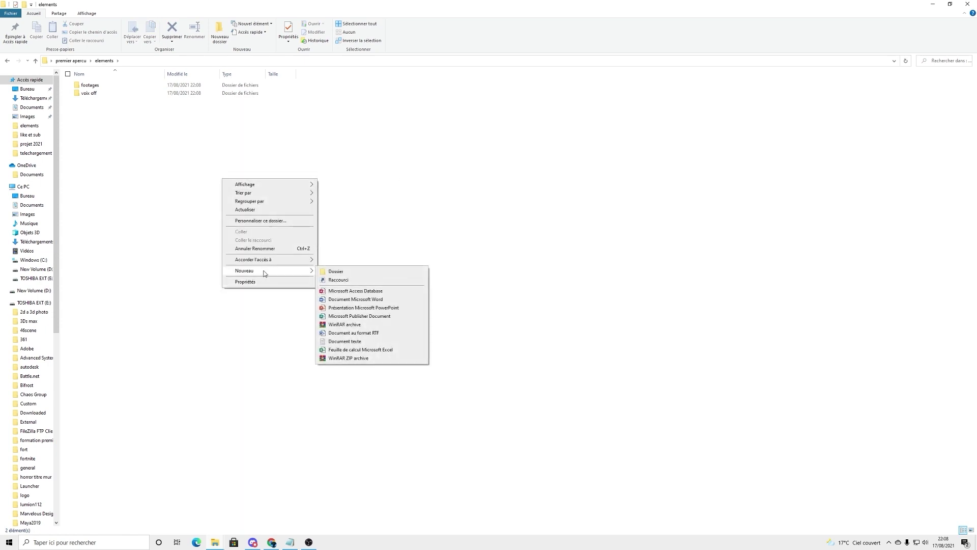
{"action": "left_click", "coordinate": [342, 272]}
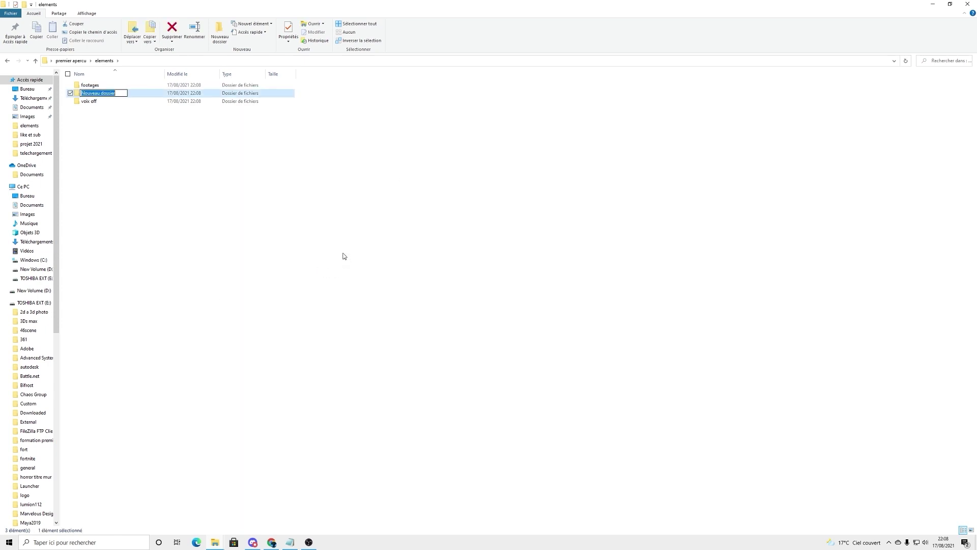
{"action": "type", "text": "musique"}
{"action": "key", "text": "Return"}
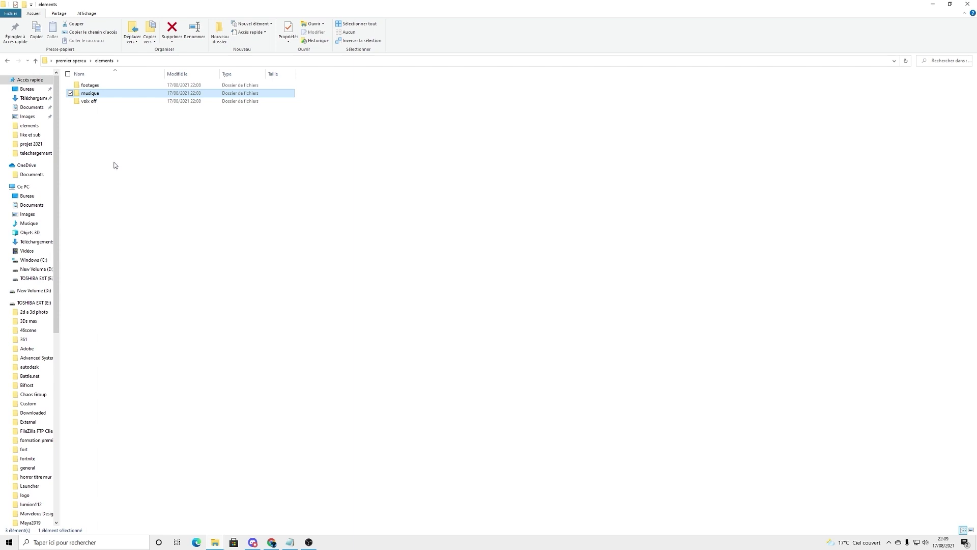
- Create a subfolder named "bruitage" in the "elements" folder
{"action": "right_click", "coordinate": [128, 170]}
{"action": "mouse_move", "coordinate": [176, 263]}
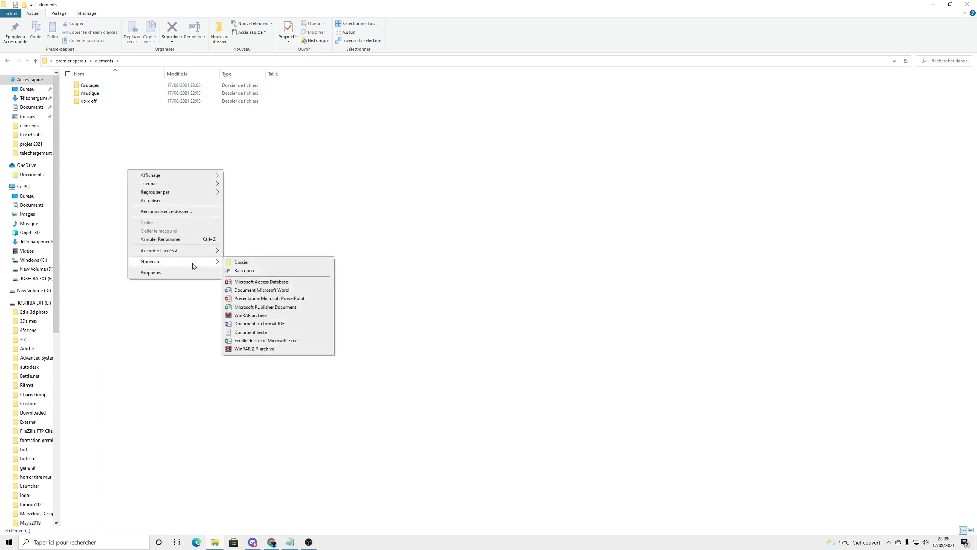
{"action": "left_click", "coordinate": [241, 263]}
{"action": "type", "text": "br"}
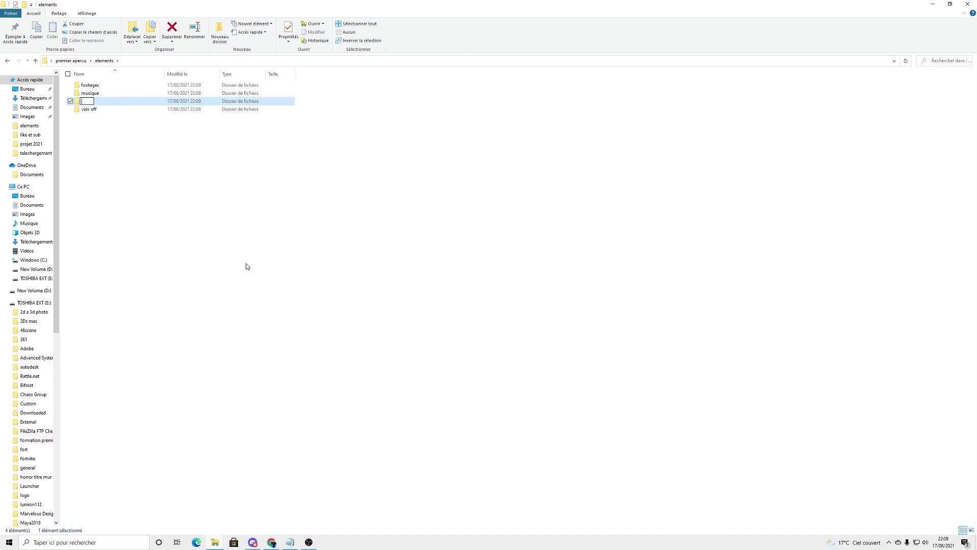
{"action": "type", "text": "uitage"}
{"action": "left_click", "coordinate": [246, 265]}
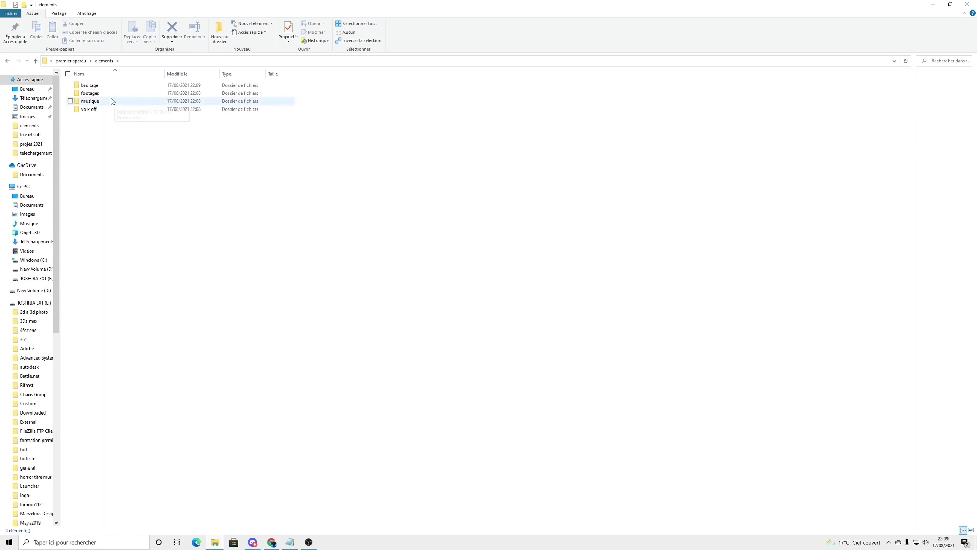
- Create a subfolder named "audio" in the "elements" folder
{"action": "right_click", "coordinate": [113, 181]}
{"action": "mouse_move", "coordinate": [148, 272]}
{"action": "left_click", "coordinate": [228, 275]}
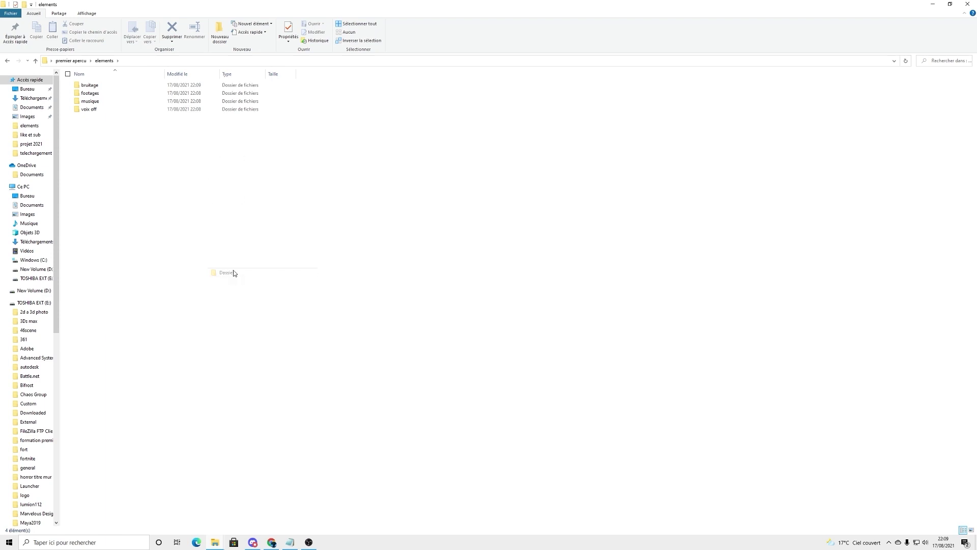
{"action": "type", "text": "audio"}
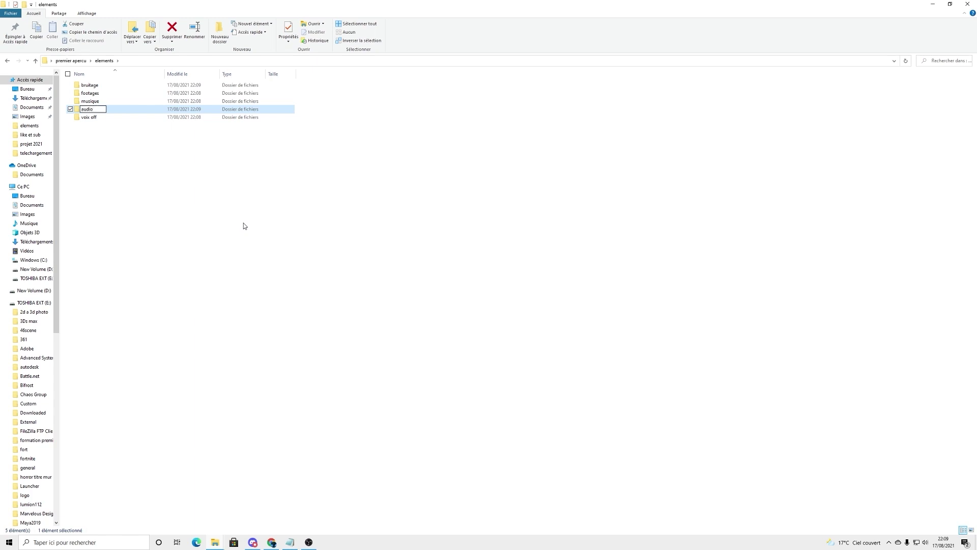
{"action": "key", "text": "Return"}
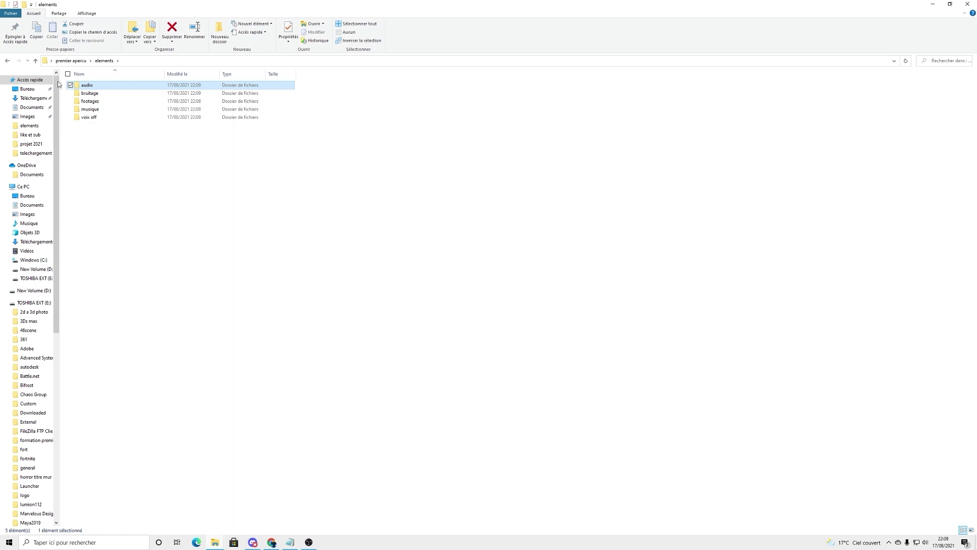
- Go back to the "premier apercu" folder and reopen its "elements" subfolder
{"action": "left_click", "coordinate": [8, 61]}
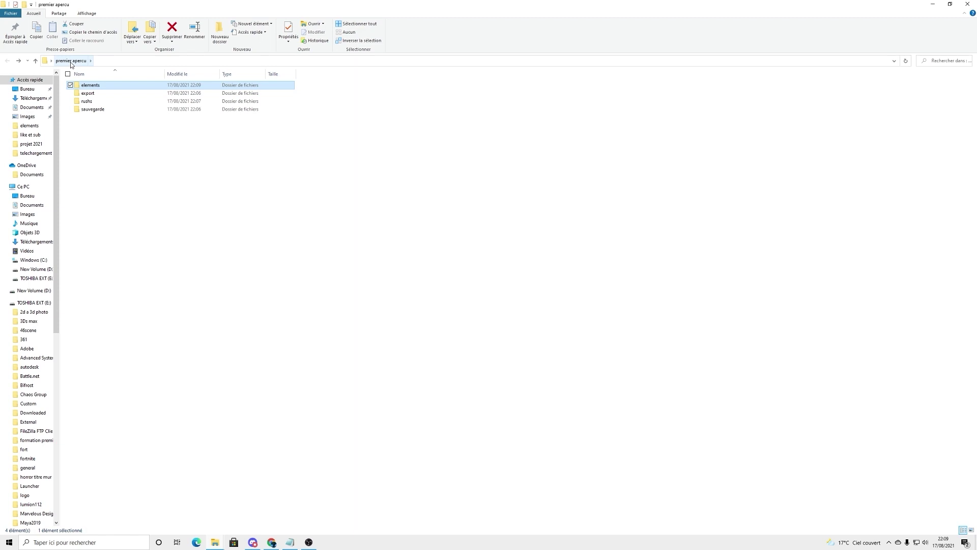
{"action": "double_click", "coordinate": [99, 87]}
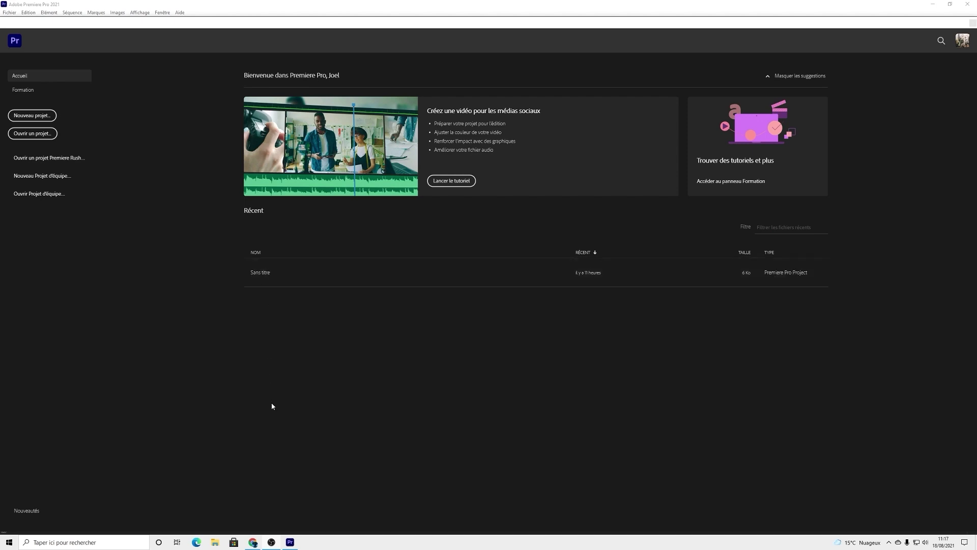
- Switch to Adobe Premiere Pro, start a new project and look through the possible save locations without choosing one
{"action": "left_click", "coordinate": [31, 118]}
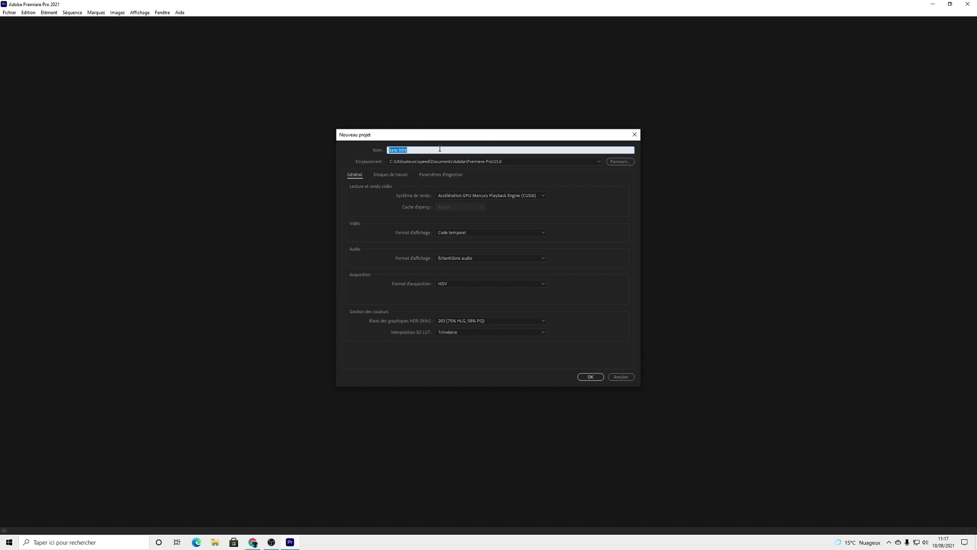
{"action": "left_click", "coordinate": [597, 161]}
{"action": "left_click", "coordinate": [617, 161]}
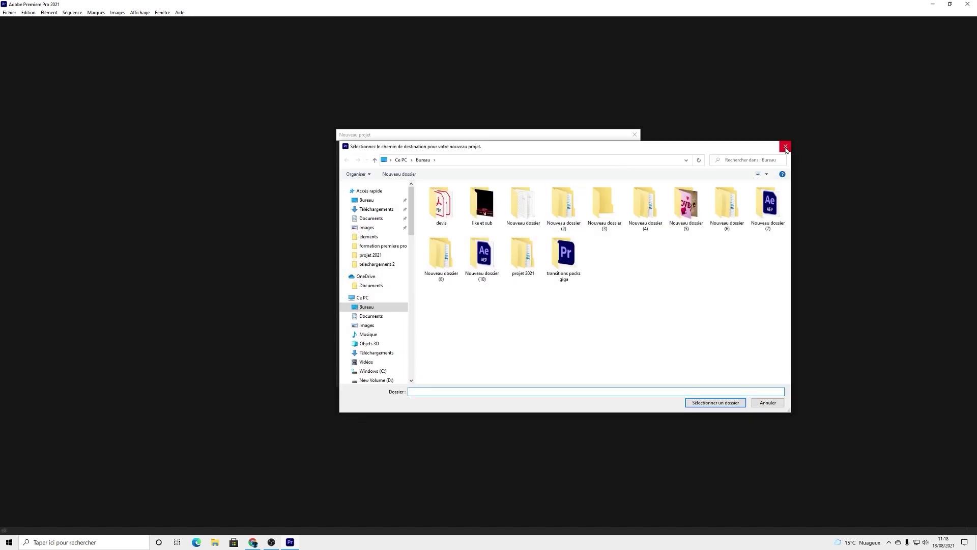
{"action": "left_click", "coordinate": [785, 148]}
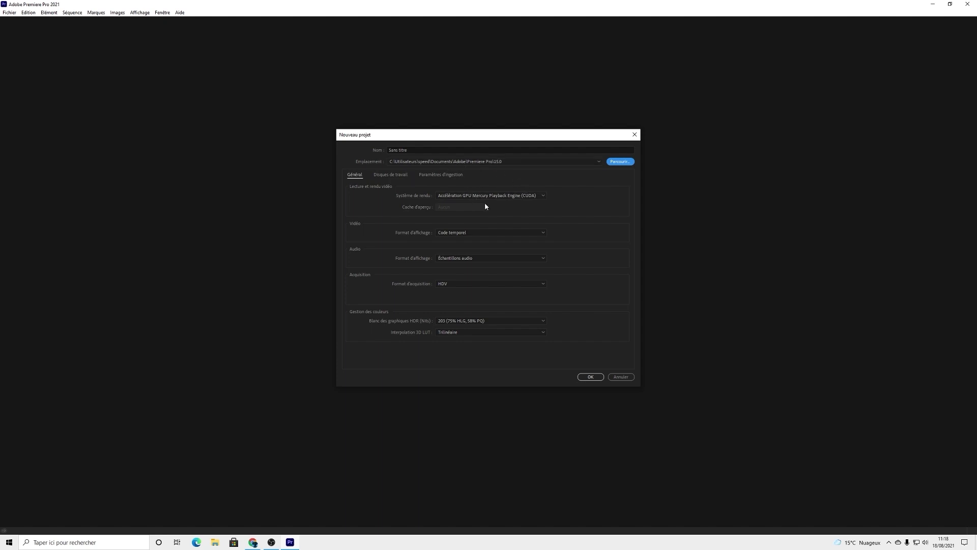
- Keep Mercury Playback Engine GPU acceleration (CUDA) as the renderer and check the video display format options
{"action": "left_click", "coordinate": [540, 198]}
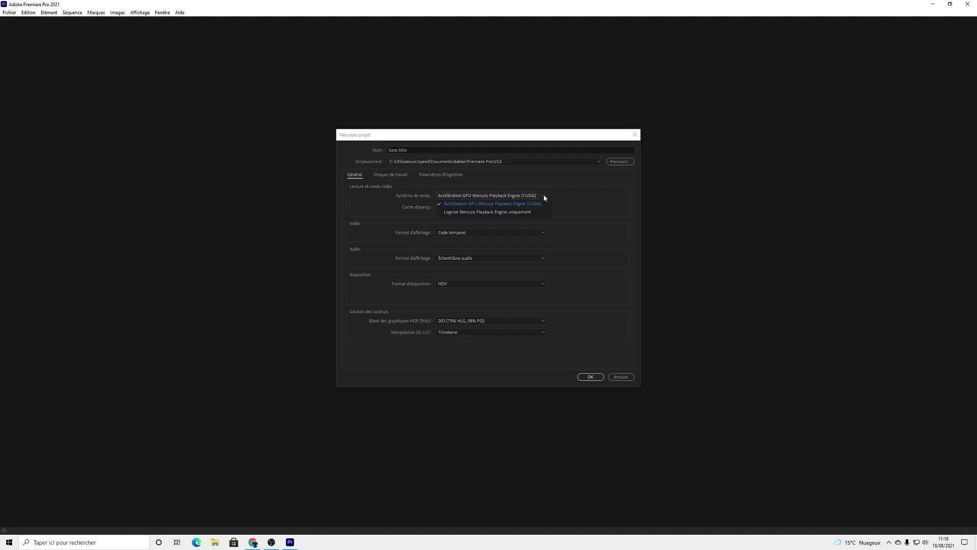
{"action": "left_click", "coordinate": [487, 204]}
{"action": "left_click", "coordinate": [492, 233]}
{"action": "left_click", "coordinate": [492, 234]}
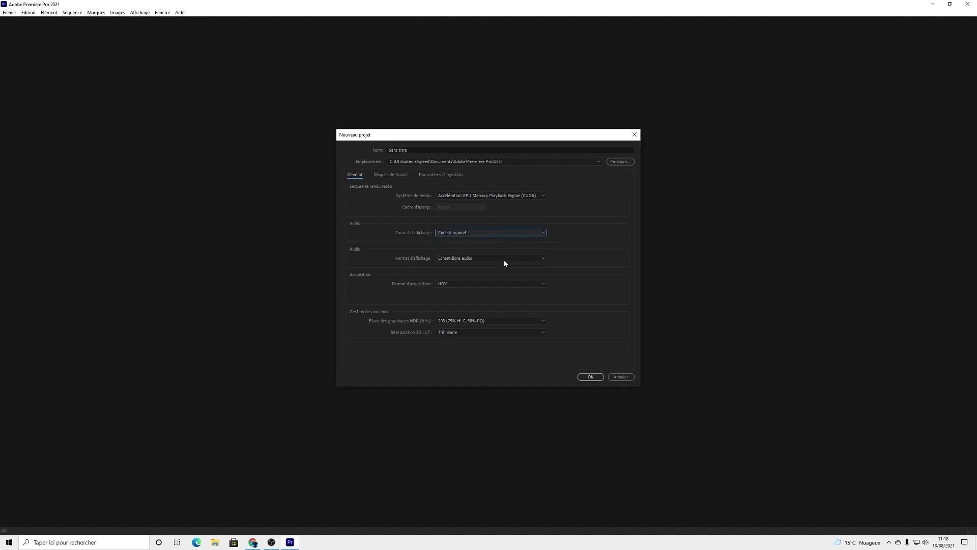
- Check the options for capture format, HDR graphics white and 3D LUT interpolation in the new project settings
{"action": "left_click", "coordinate": [471, 284]}
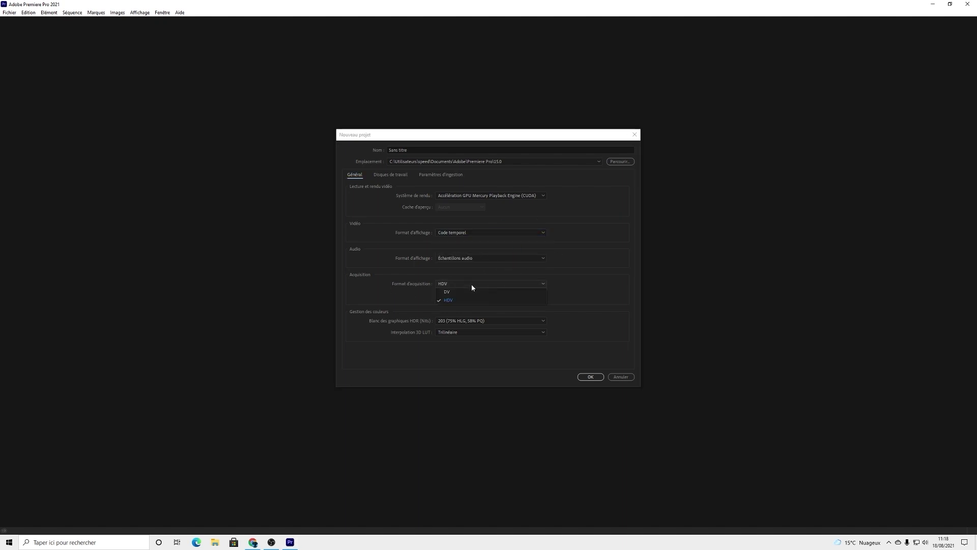
{"action": "left_click", "coordinate": [569, 287]}
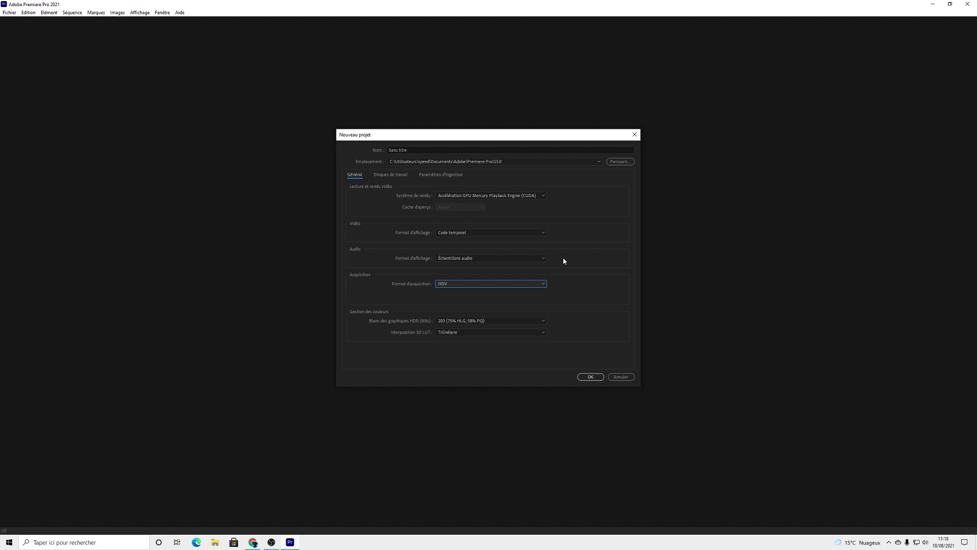
{"action": "left_click", "coordinate": [535, 321]}
{"action": "left_click", "coordinate": [536, 322]}
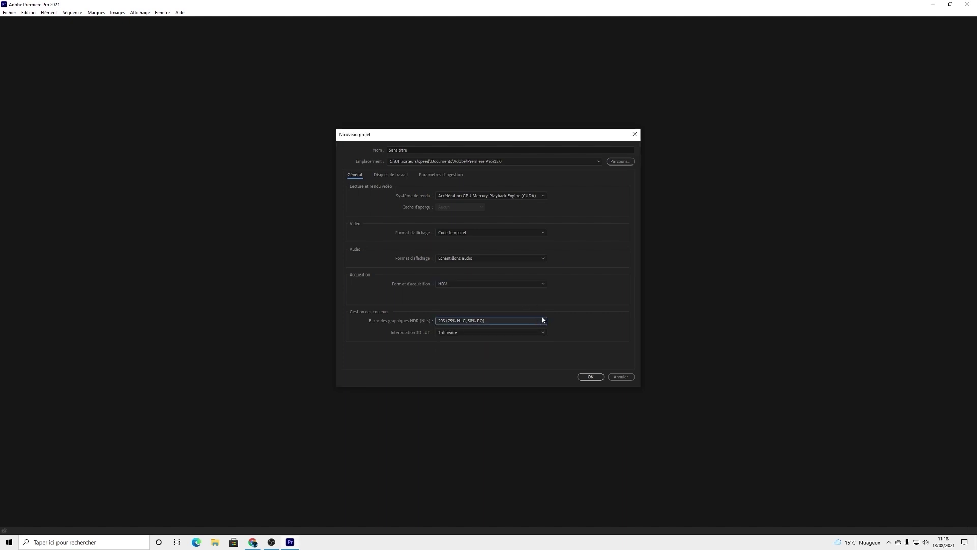
{"action": "left_click", "coordinate": [538, 334]}
{"action": "left_click", "coordinate": [538, 334]}
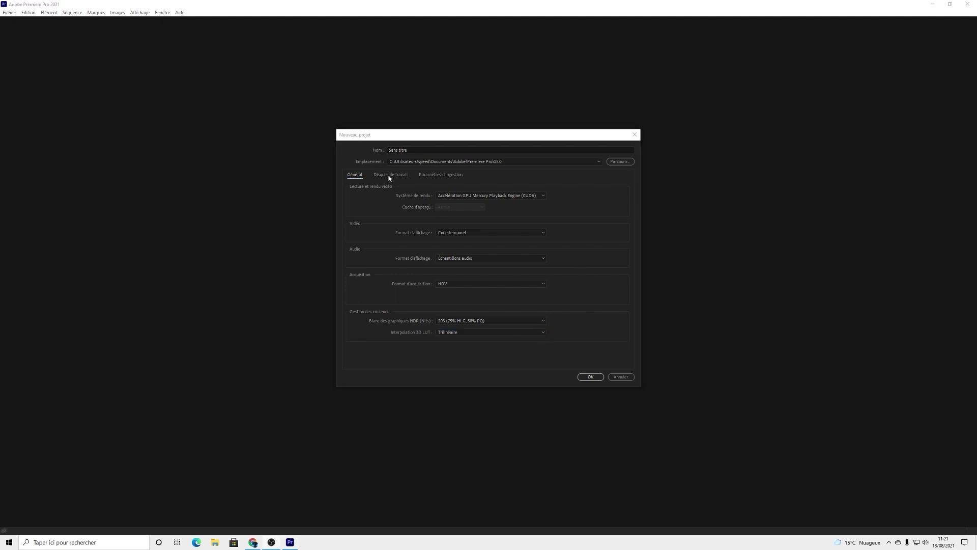
- Review the new project's scratch disk settings and the location options for captured video
{"action": "left_click", "coordinate": [389, 175]}
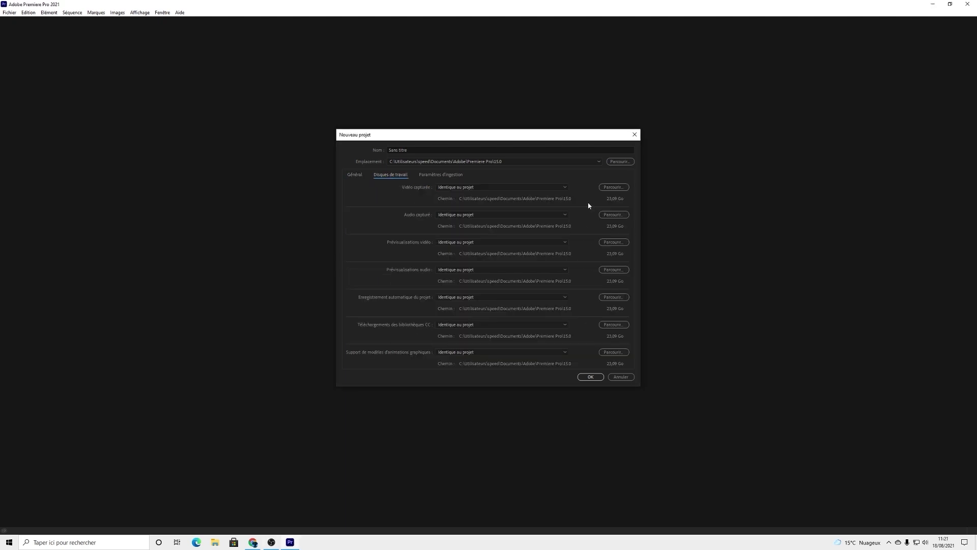
{"action": "left_click", "coordinate": [480, 187]}
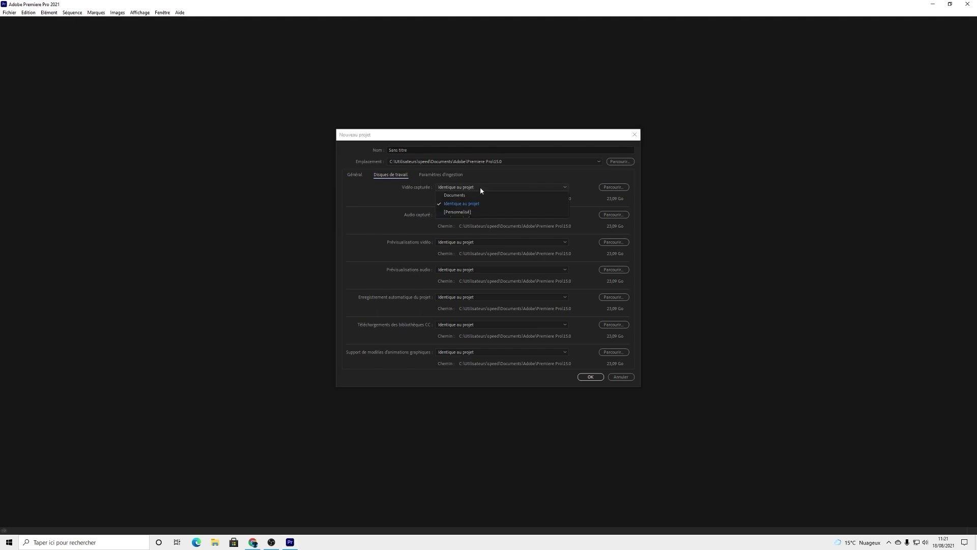
{"action": "left_click", "coordinate": [481, 190]}
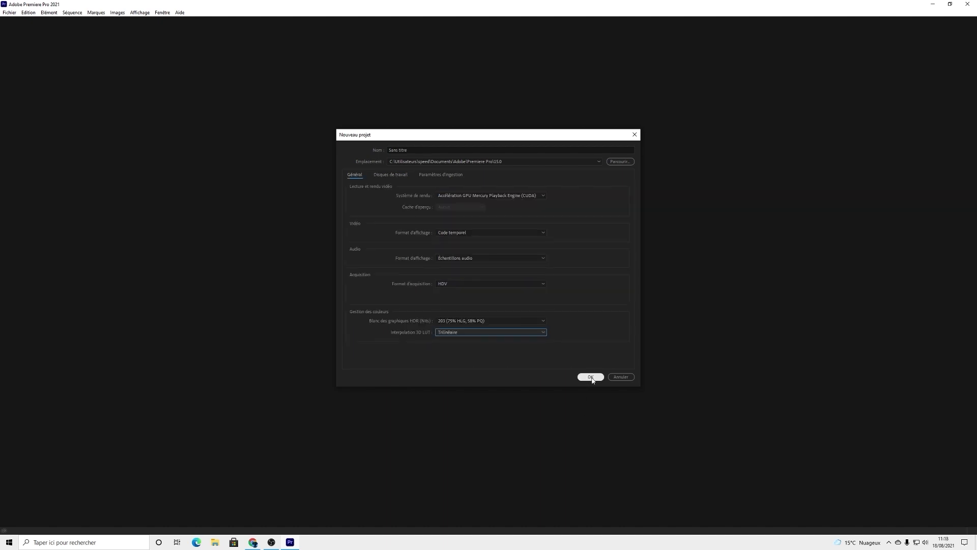
- Create the project "Sans titre", replacing the existing project of the same name
{"action": "left_click", "coordinate": [590, 377]}
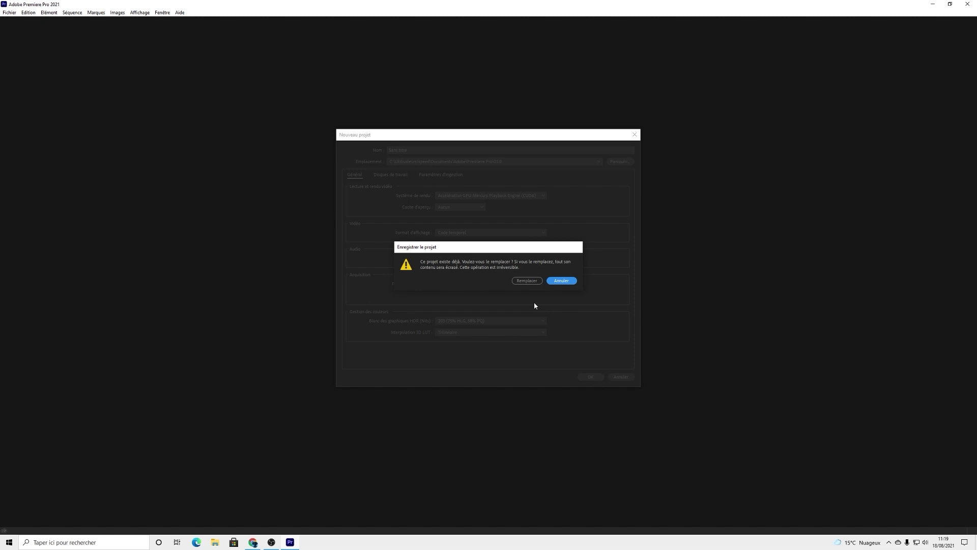
{"action": "left_click", "coordinate": [532, 281]}
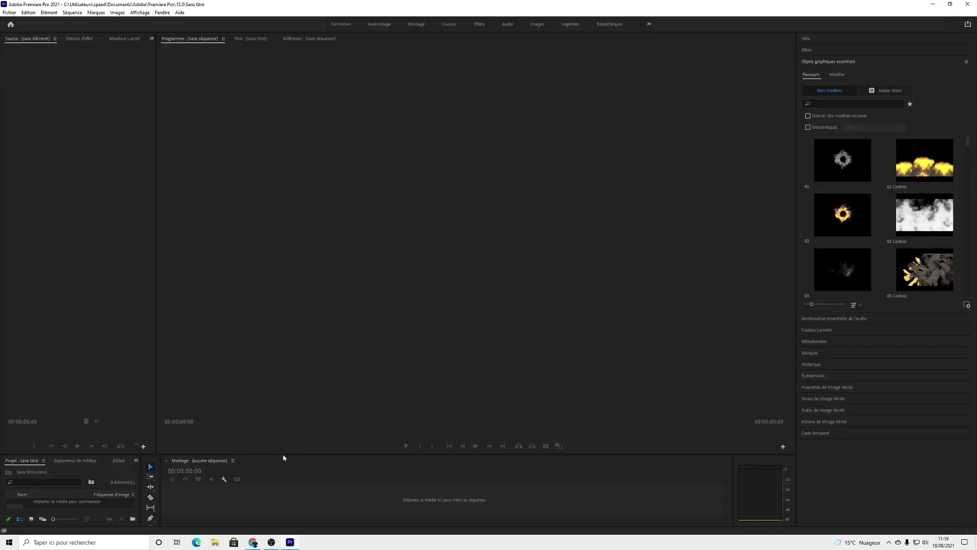
- Make the project and timeline panels taller by raising the divider below the source and program monitors
{"action": "left_click_drag", "start_coordinate": [282, 437], "coordinate": [284, 340]}
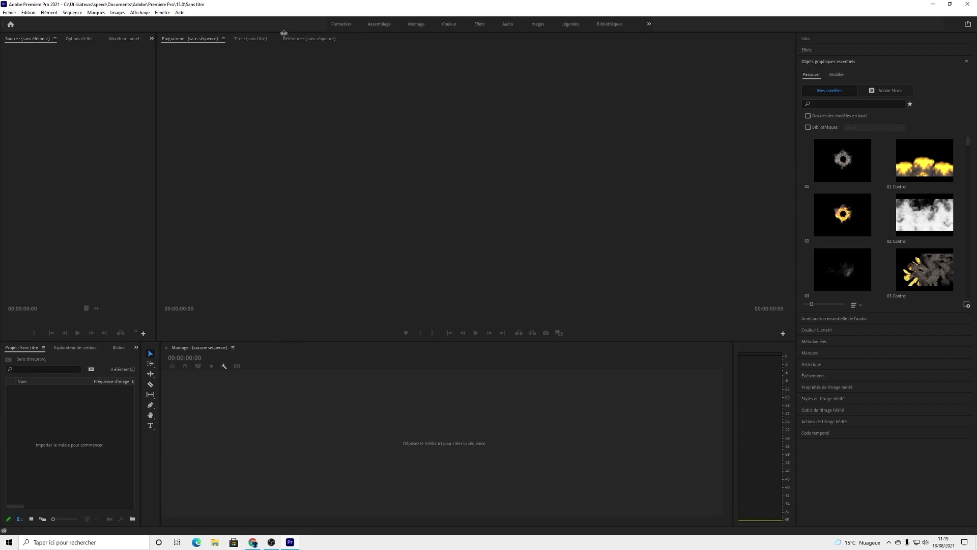
{"action": "left_click", "coordinate": [136, 349]}
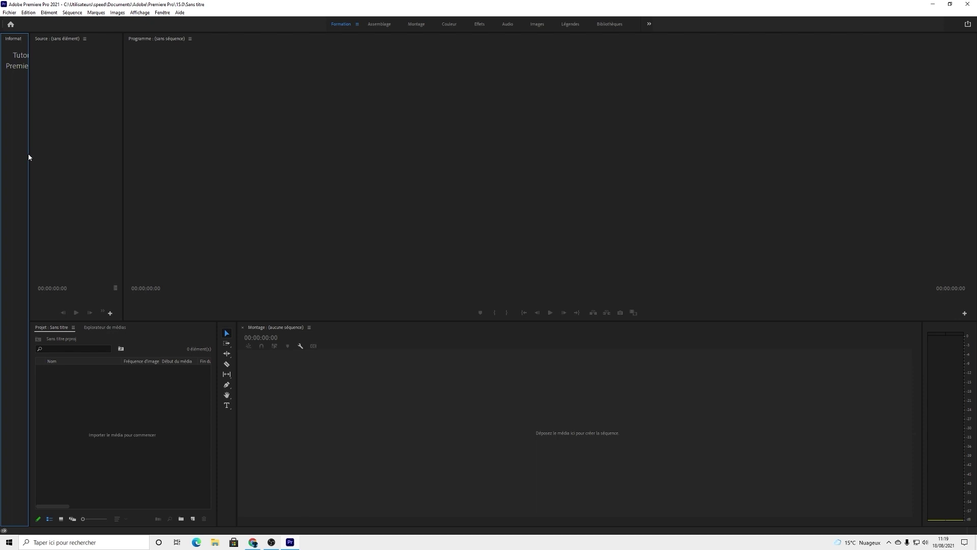
- Widen the Informations panel in the Formation workspace and narrow the project panel in the Assemblage workspace
{"action": "left_click_drag", "start_coordinate": [29, 157], "coordinate": [215, 157]}
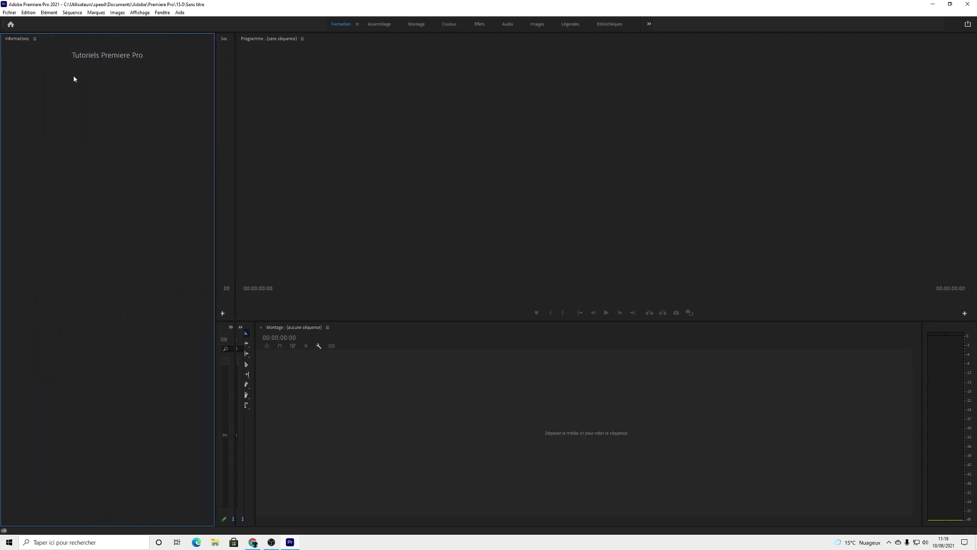
{"action": "left_click", "coordinate": [382, 24]}
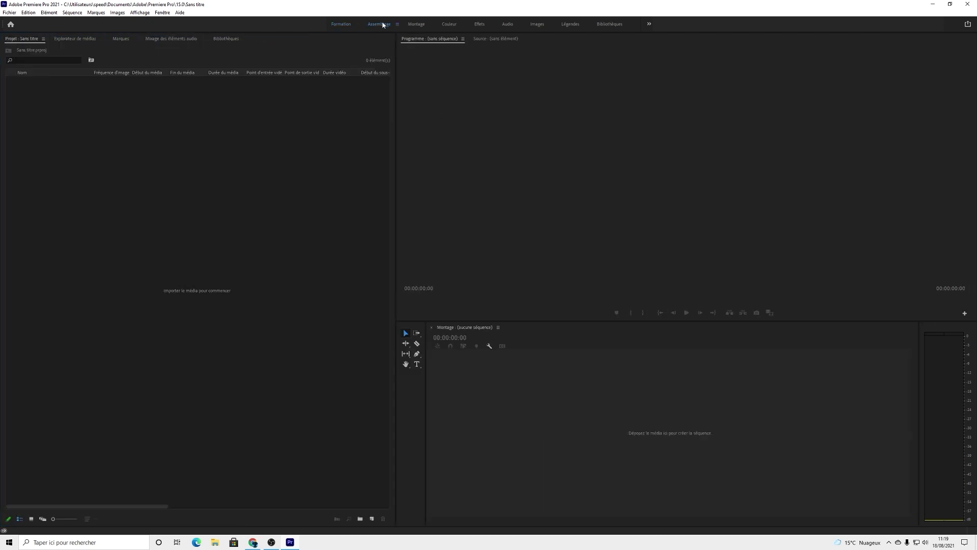
{"action": "left_click_drag", "start_coordinate": [395, 197], "coordinate": [245, 207]}
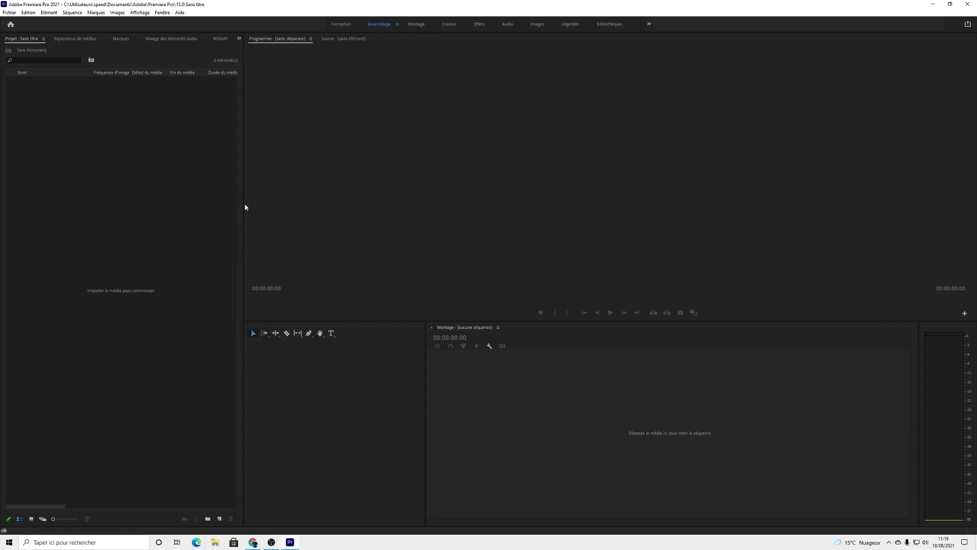
- Switch to the Montage workspace, followed by the Tous les panneaux workspace
{"action": "left_click", "coordinate": [415, 25]}
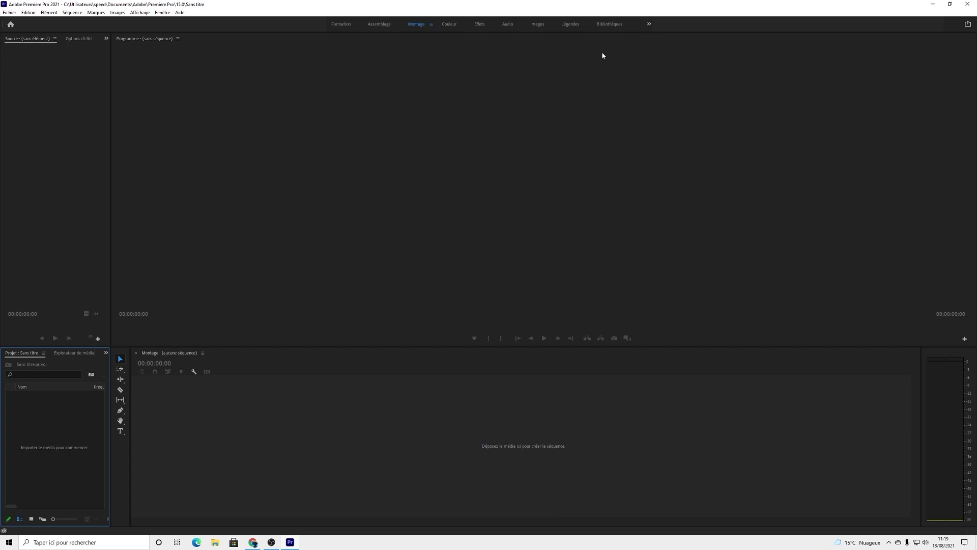
{"action": "left_click", "coordinate": [649, 24]}
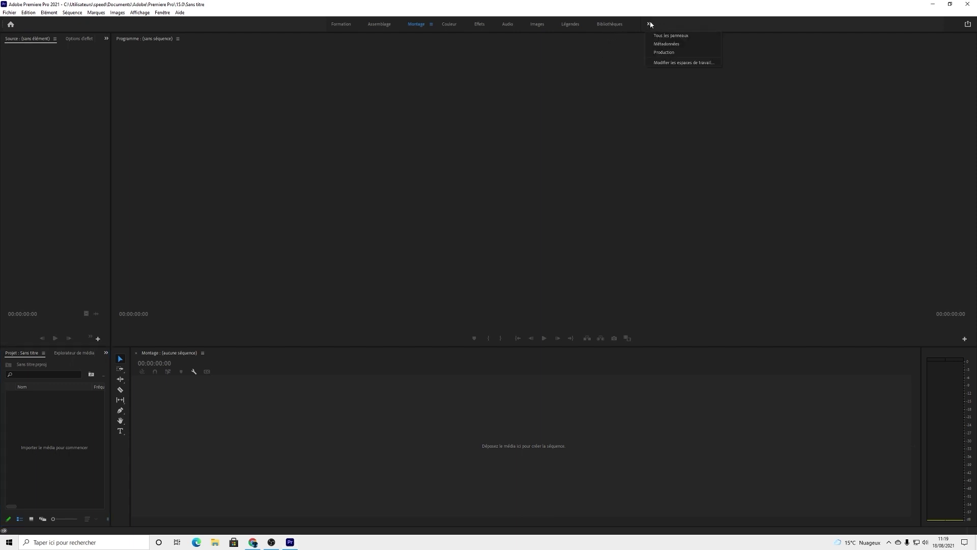
{"action": "left_click", "coordinate": [669, 35]}
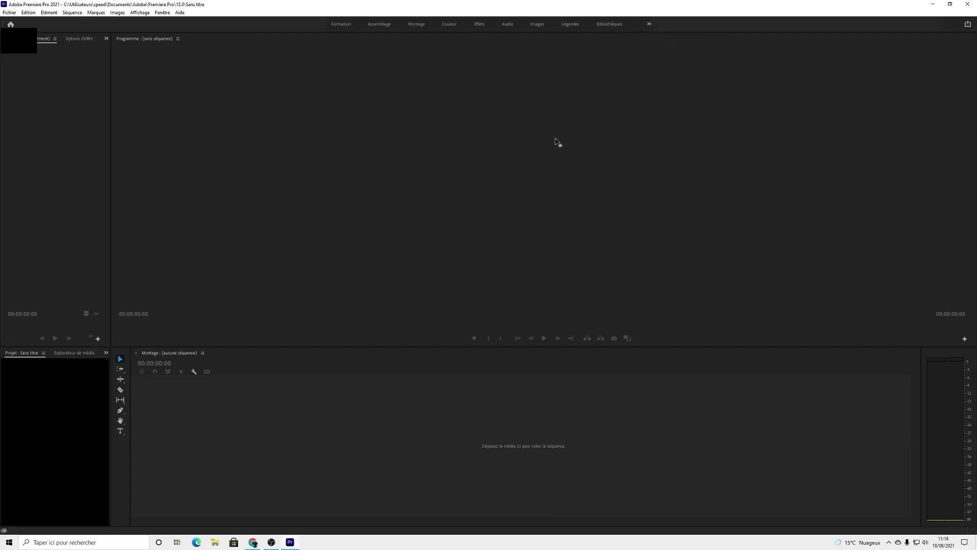